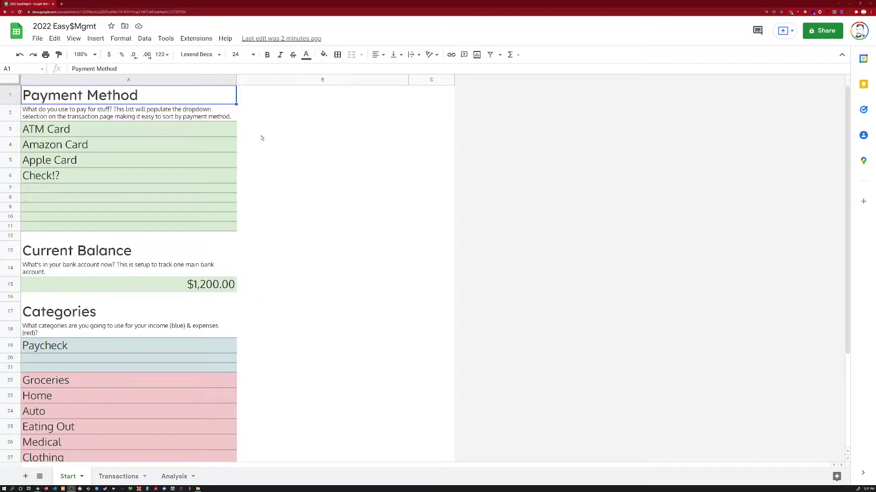
- Make a copy of the tracker named 'Copy of 2022 Easy$Mgmt' in the Budget 2022 folder
{"action": "scroll", "coordinate": [244, 189], "scroll_direction": "down", "scroll_amount": 3}
{"action": "scroll", "coordinate": [240, 177], "scroll_direction": "up", "scroll_amount": 3}
{"action": "left_click", "coordinate": [38, 39]}
{"action": "left_click", "coordinate": [80, 99]}
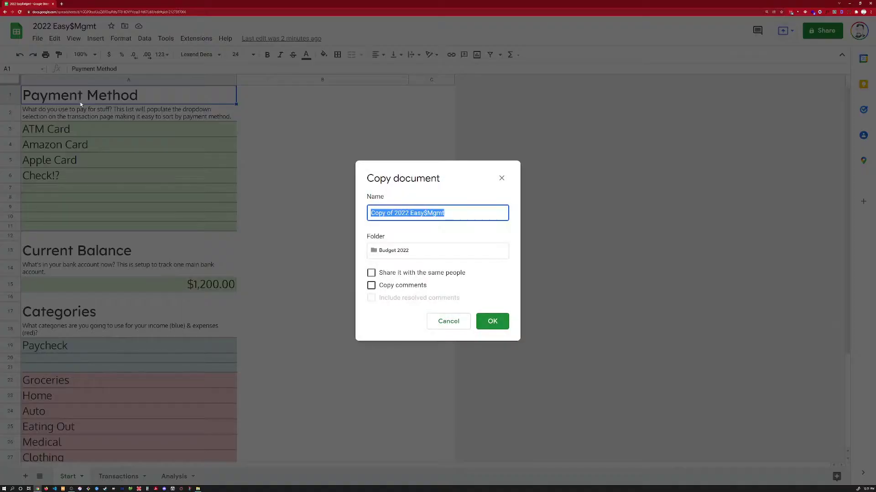
{"action": "left_click", "coordinate": [485, 322]}
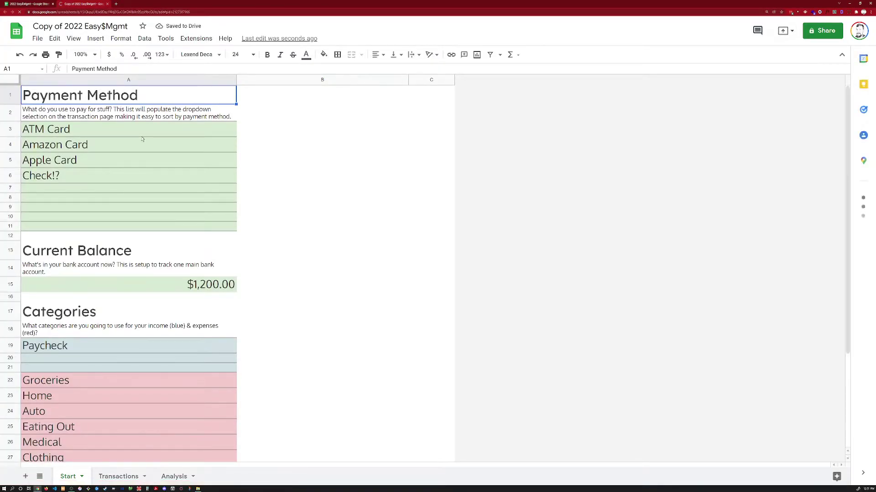
{"action": "left_click_drag", "start_coordinate": [120, 131], "coordinate": [137, 226]}
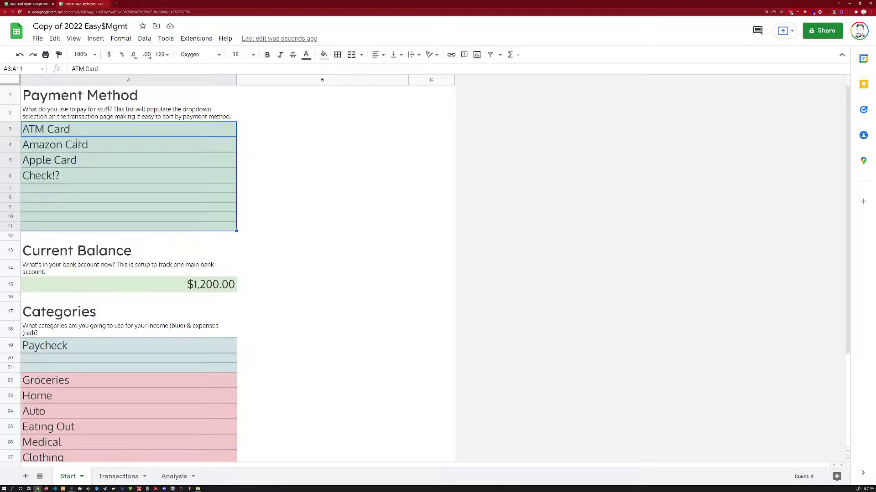
{"action": "scroll", "coordinate": [132, 146], "scroll_direction": "down", "scroll_amount": 1}
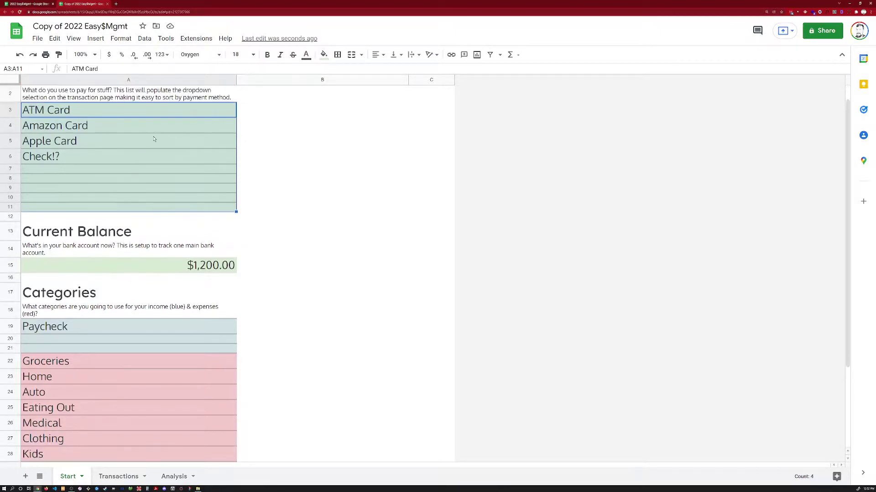
{"action": "scroll", "coordinate": [152, 141], "scroll_direction": "up", "scroll_amount": 1}
{"action": "left_click", "coordinate": [241, 134]}
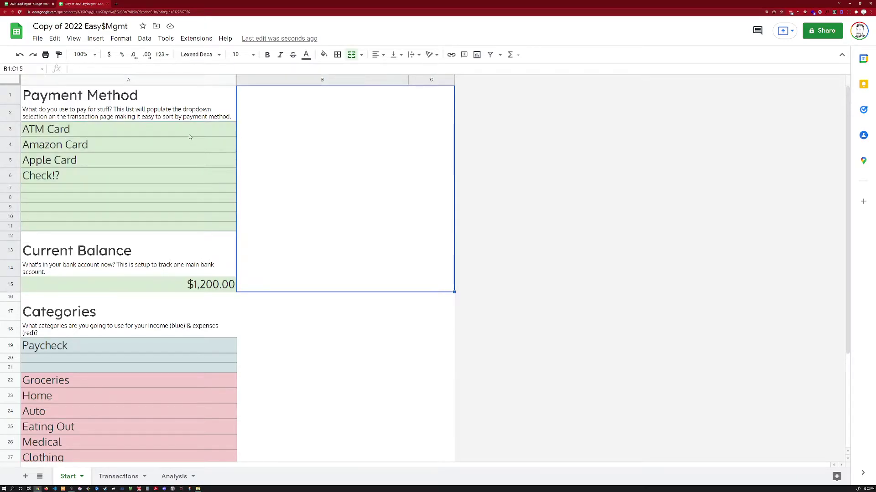
{"action": "left_click_drag", "start_coordinate": [190, 137], "coordinate": [164, 227]}
{"action": "left_click", "coordinate": [134, 137]}
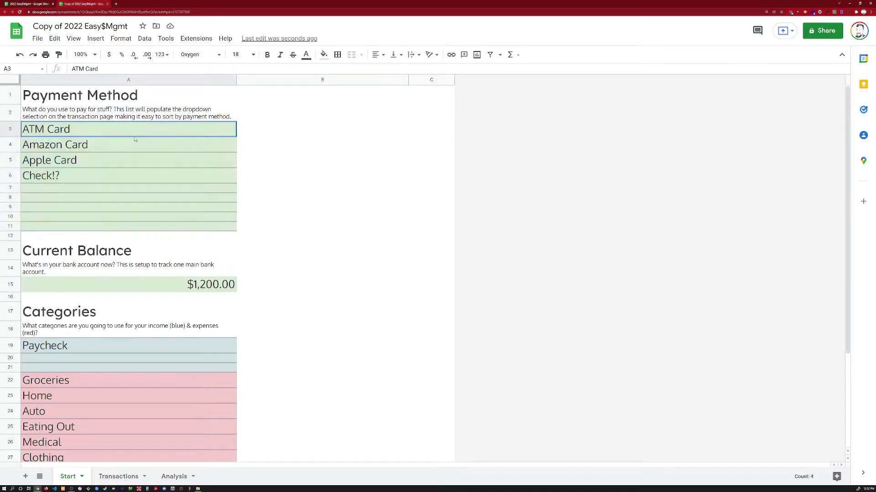
{"action": "left_click_drag", "start_coordinate": [135, 139], "coordinate": [128, 228]}
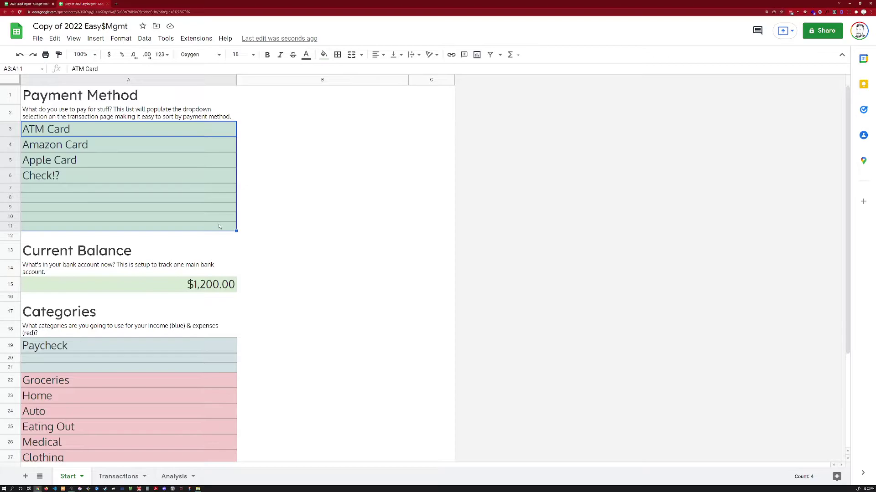
{"action": "left_click", "coordinate": [227, 240]}
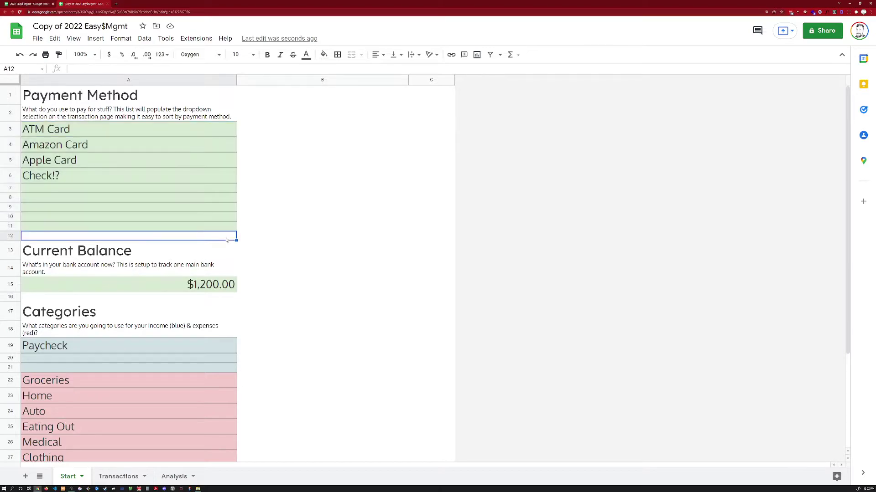
{"action": "left_click_drag", "start_coordinate": [115, 129], "coordinate": [212, 227]}
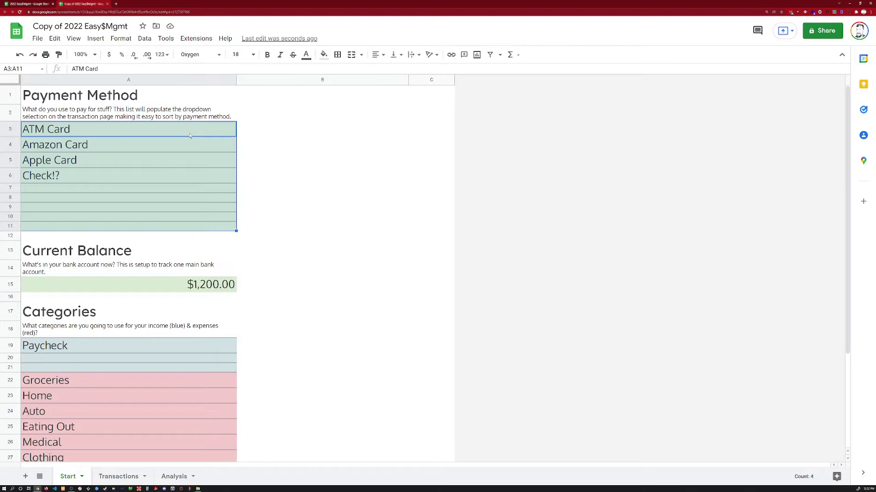
{"action": "left_click", "coordinate": [179, 164]}
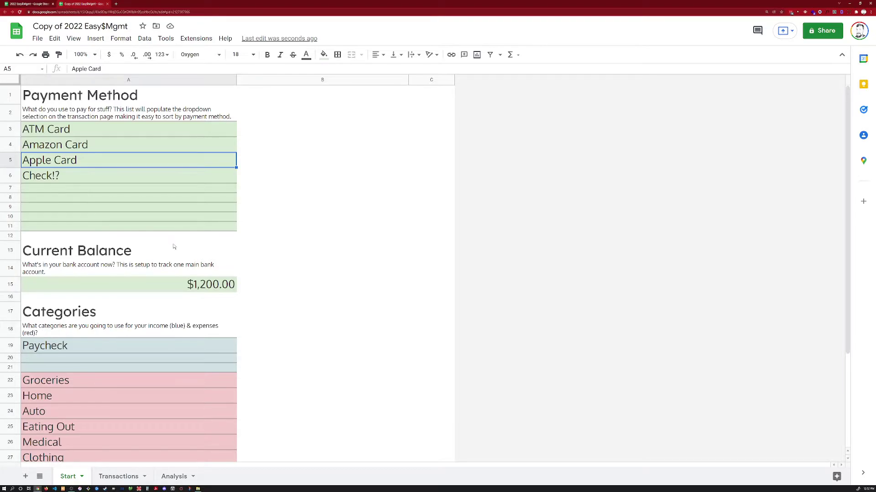
{"action": "scroll", "coordinate": [173, 246], "scroll_direction": "down", "scroll_amount": 5}
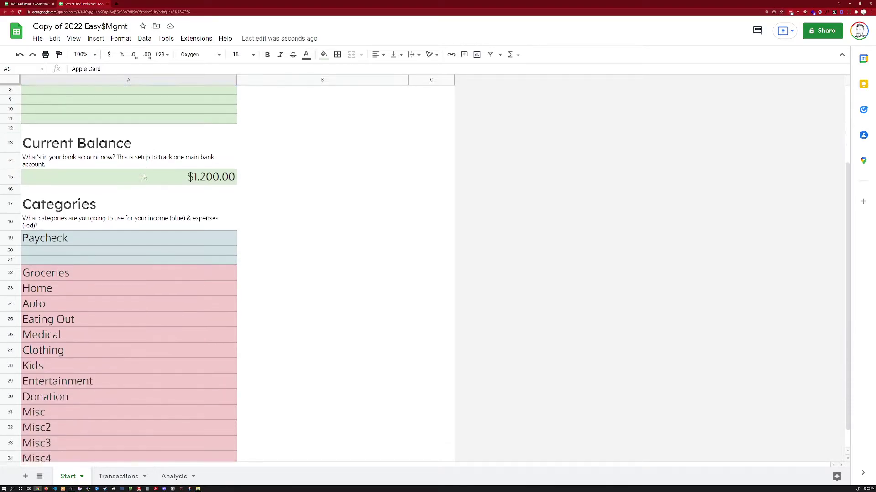
{"action": "left_click", "coordinate": [155, 155]}
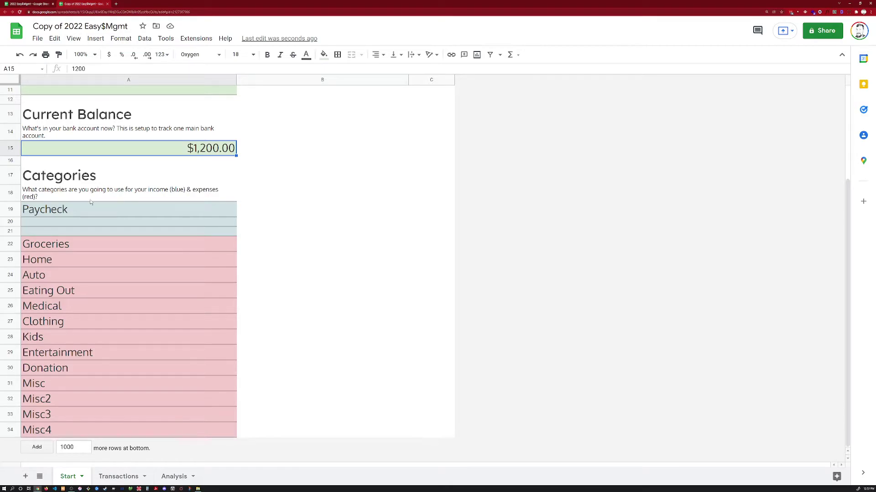
{"action": "left_click_drag", "start_coordinate": [96, 210], "coordinate": [100, 232]}
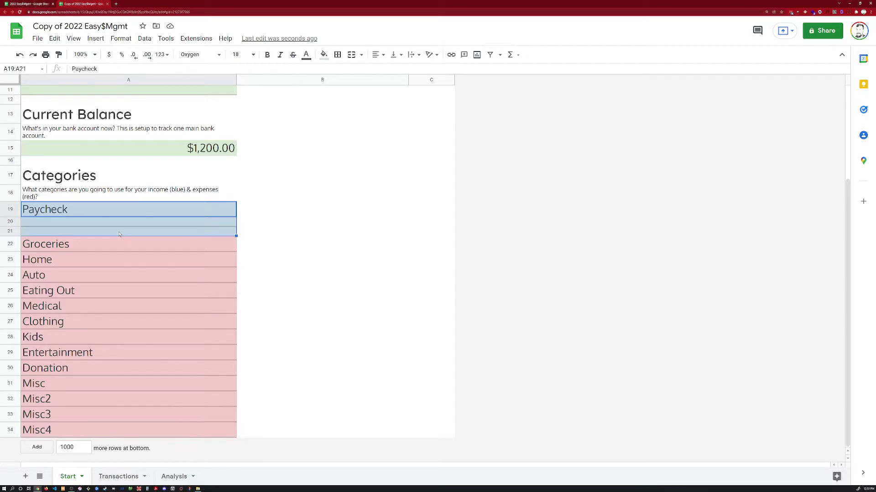
{"action": "left_click", "coordinate": [73, 213]}
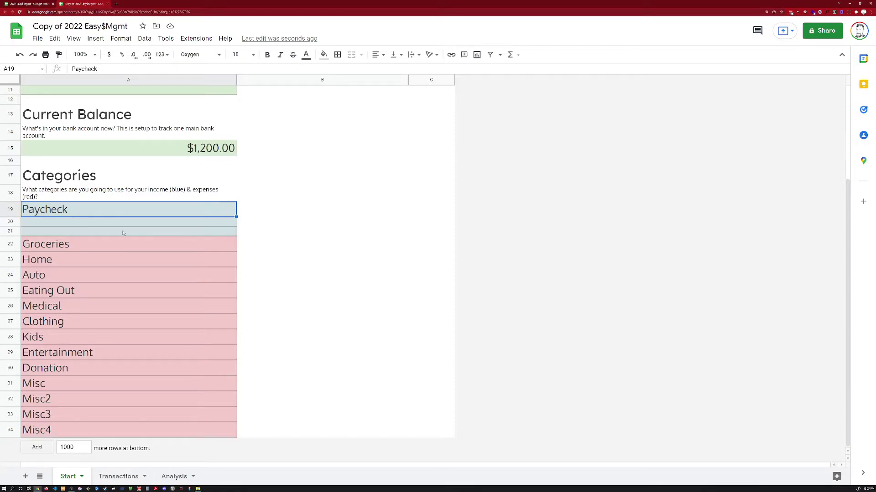
{"action": "left_click", "coordinate": [74, 246]}
{"action": "key", "text": "ctrl+shift+Down"}
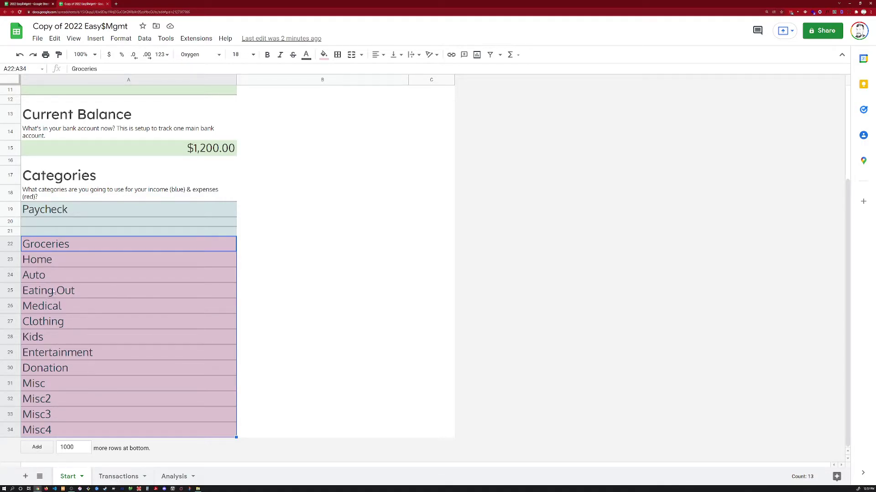
{"action": "scroll", "coordinate": [87, 362], "scroll_direction": "up", "scroll_amount": 1}
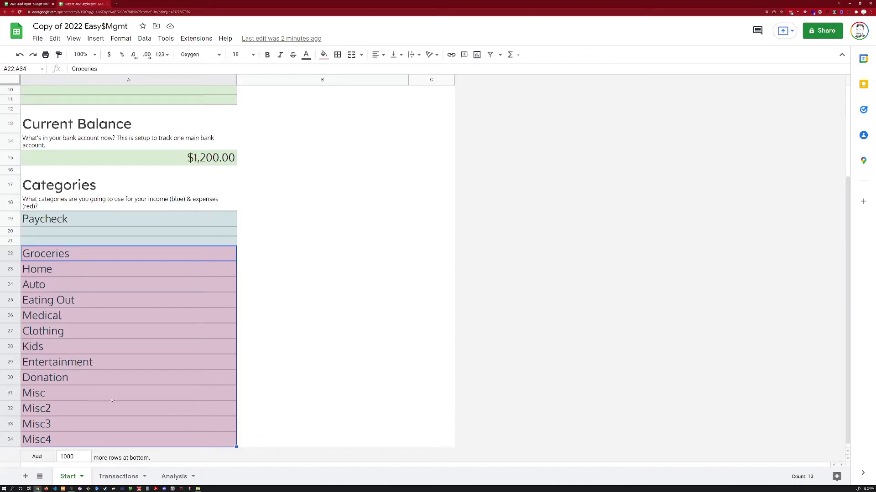
{"action": "scroll", "coordinate": [128, 424], "scroll_direction": "up", "scroll_amount": 3}
{"action": "scroll", "coordinate": [127, 415], "scroll_direction": "down", "scroll_amount": 4}
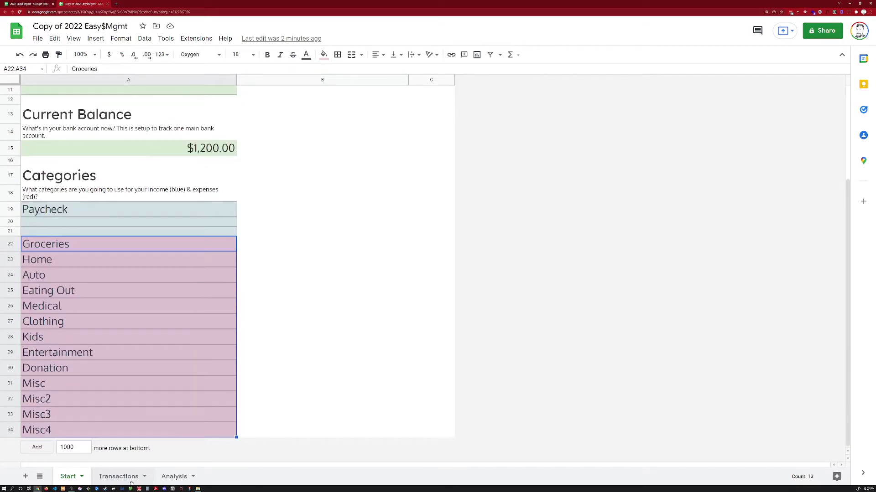
{"action": "scroll", "coordinate": [64, 97], "scroll_direction": "up", "scroll_amount": 3}
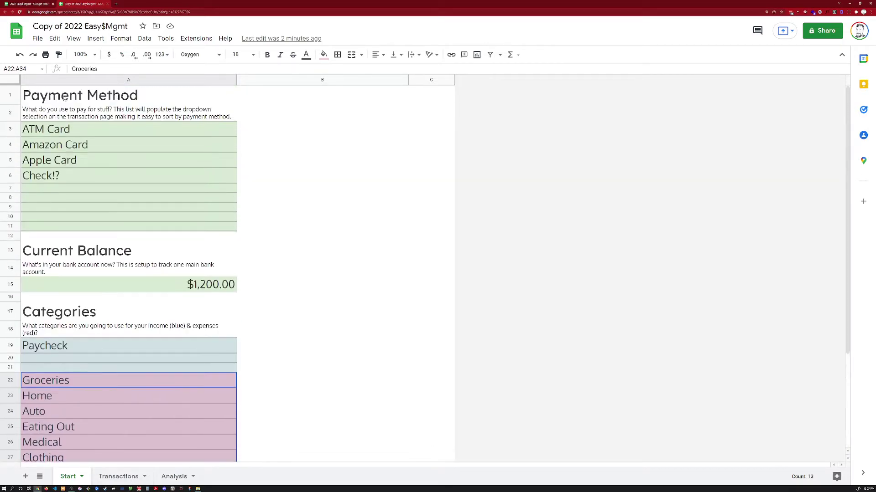
{"action": "left_click_drag", "start_coordinate": [84, 131], "coordinate": [86, 227]}
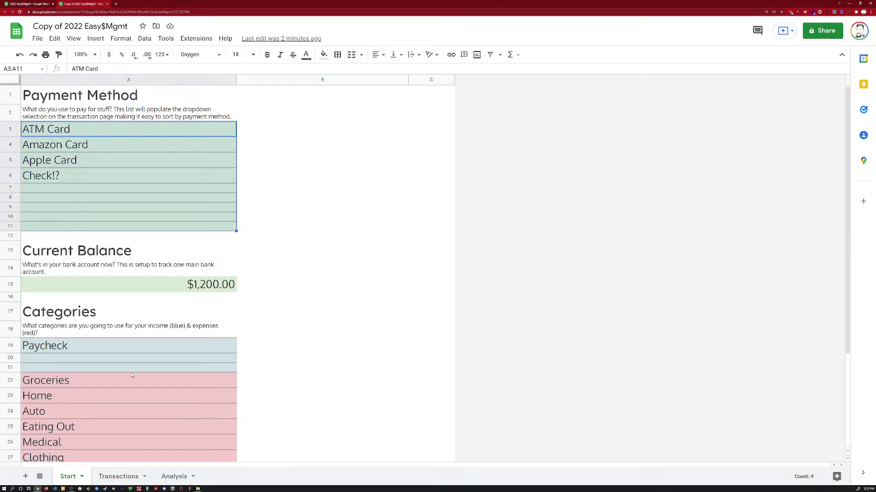
{"action": "scroll", "coordinate": [142, 214], "scroll_direction": "down", "scroll_amount": 3}
{"action": "left_click_drag", "start_coordinate": [141, 215], "coordinate": [133, 427]}
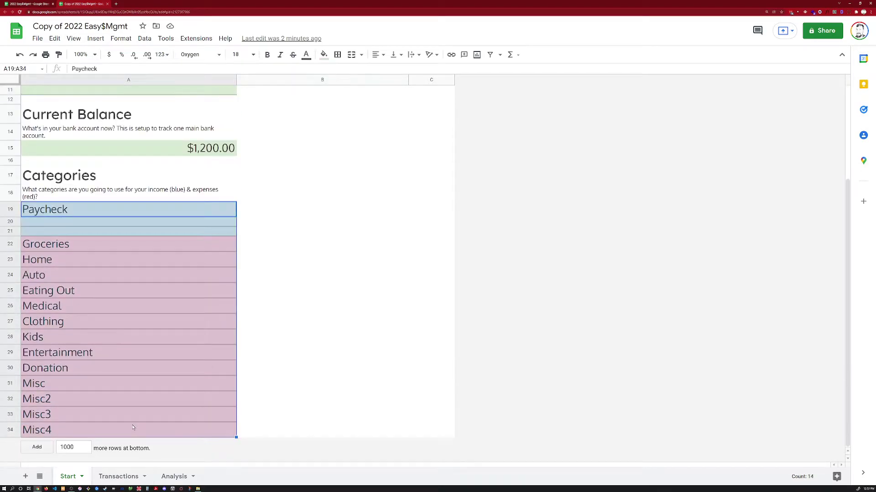
- Switch to the Transactions sheet and view the first transaction's category choices
{"action": "left_click", "coordinate": [119, 476]}
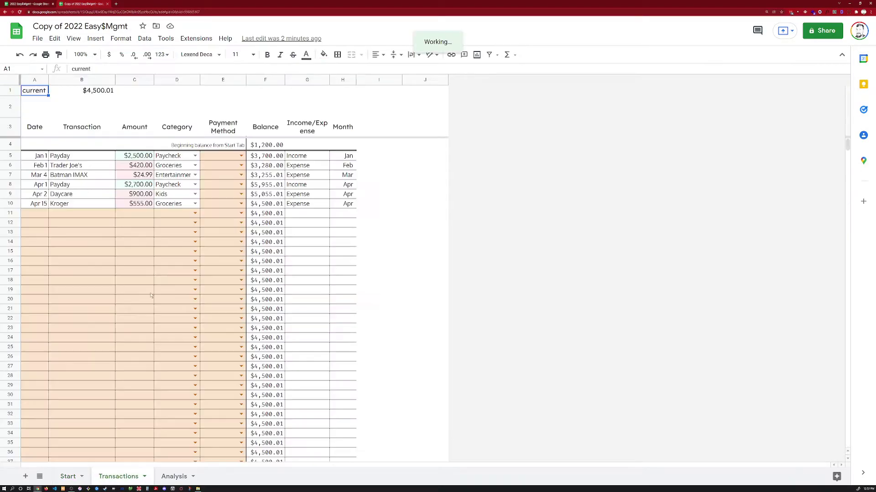
{"action": "left_click", "coordinate": [195, 156]}
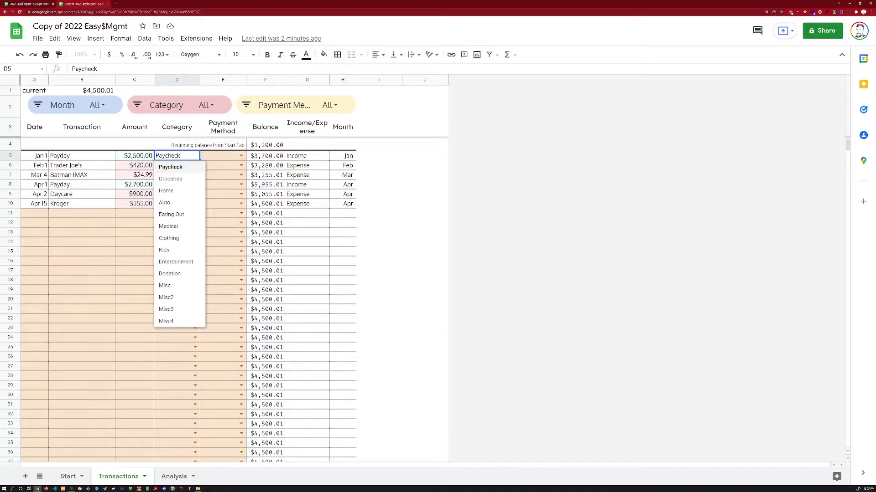
{"action": "left_click", "coordinate": [74, 223]}
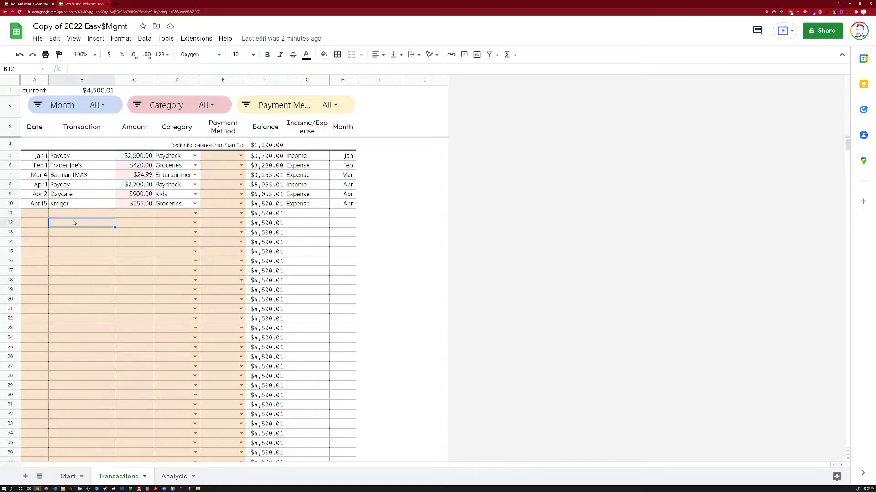
- Select the sample transactions A5:E12 down to the table's end, then return to the top
{"action": "left_click_drag", "start_coordinate": [36, 158], "coordinate": [227, 225]}
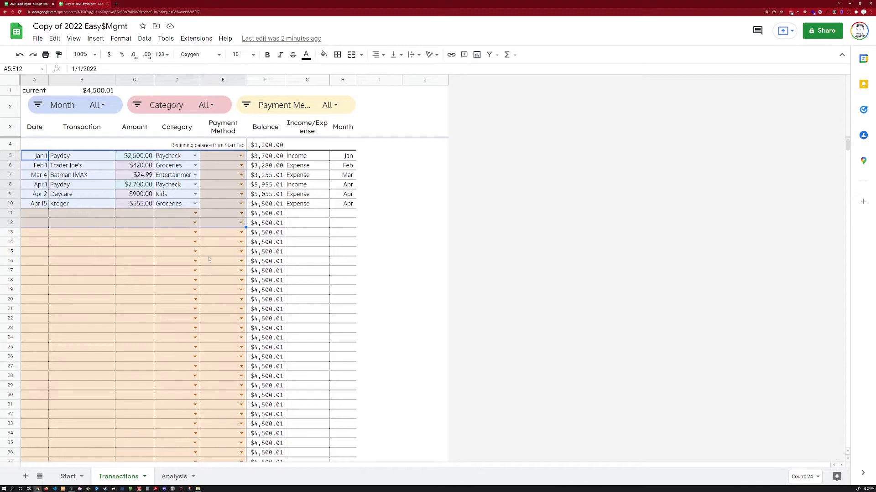
{"action": "key", "text": "ctrl+shift+Down"}
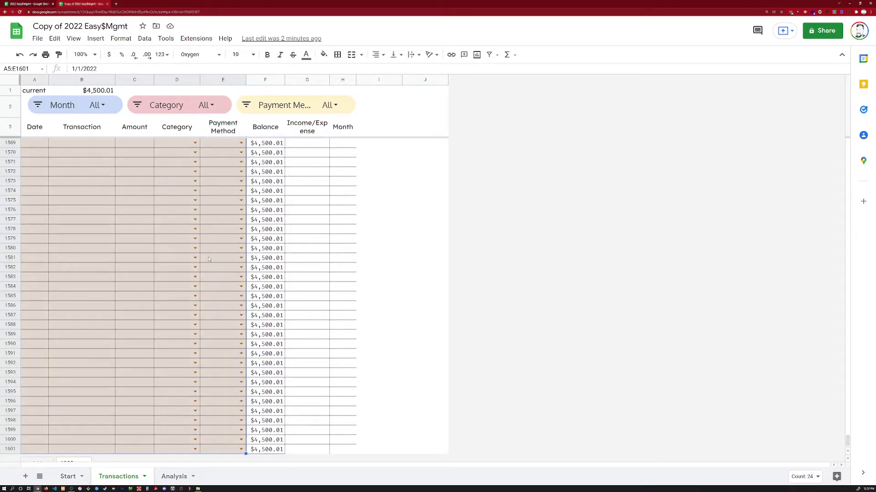
{"action": "key", "text": "ctrl+Up"}
{"action": "key", "text": "Down"}
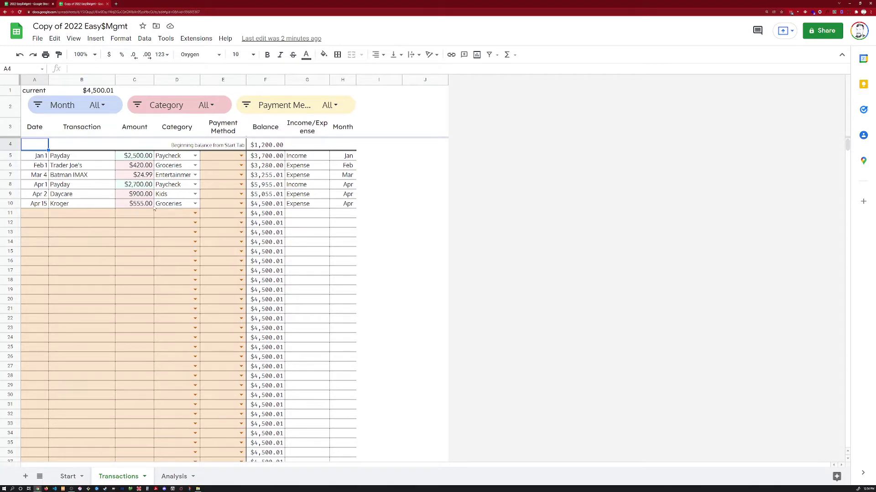
- Review the first transaction's cells, keeping Paycheck as category and leaving its payment method unchanged
{"action": "left_click", "coordinate": [40, 158]}
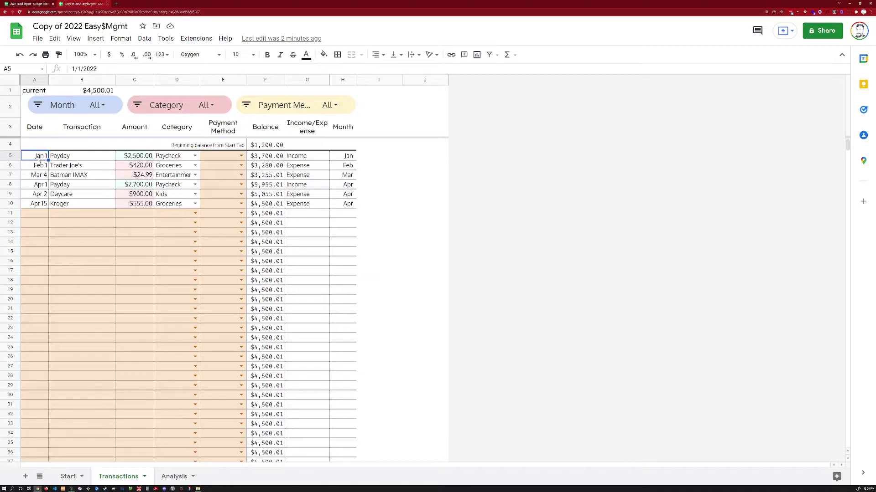
{"action": "left_click", "coordinate": [84, 159]}
{"action": "key", "text": "Left"}
{"action": "key", "text": "Right"}
{"action": "key", "text": "Right"}
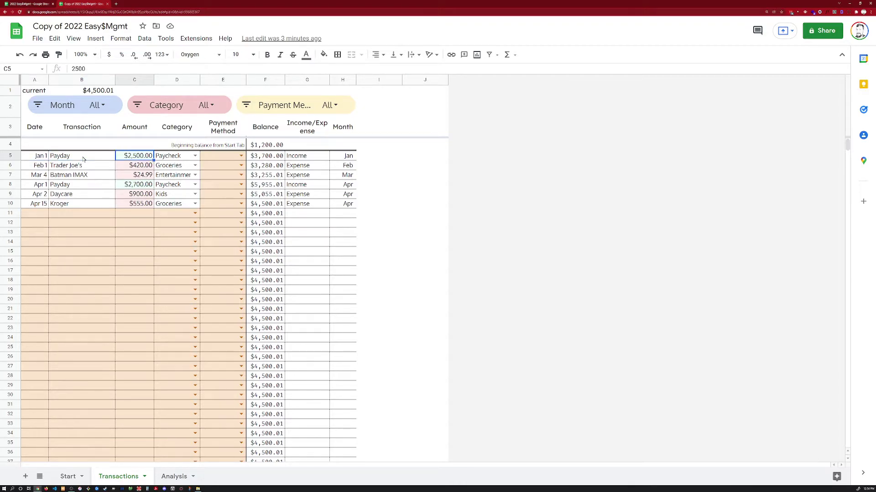
{"action": "key", "text": "Right"}
{"action": "key", "text": "Return"}
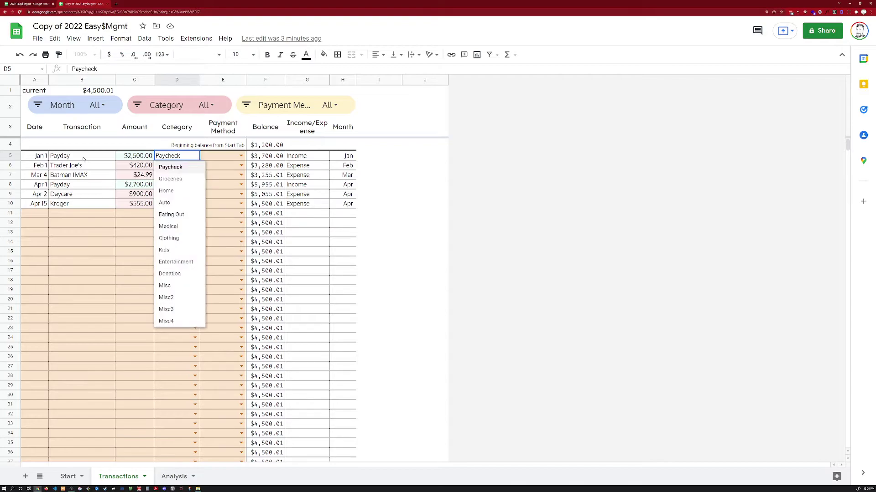
{"action": "key", "text": "Escape"}
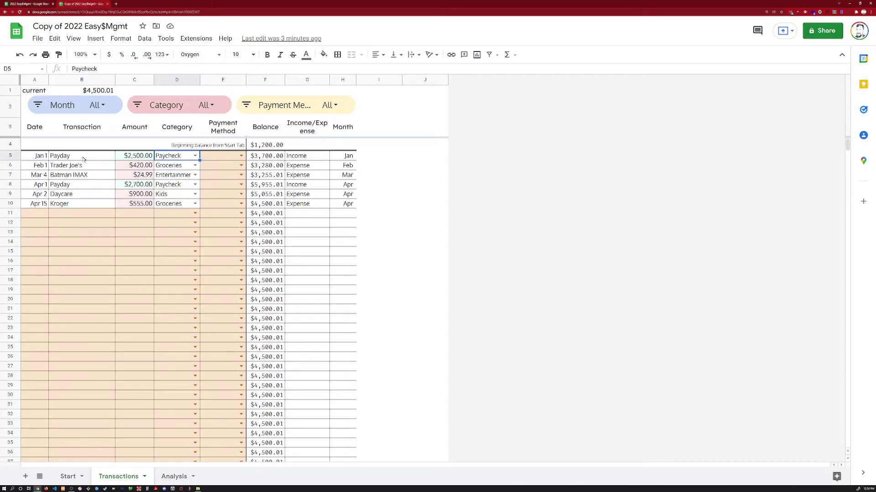
{"action": "key", "text": "Right"}
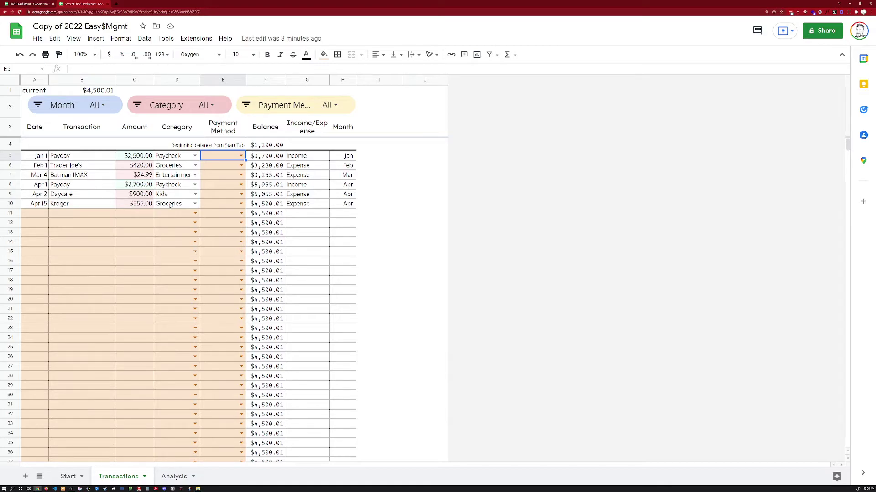
{"action": "left_click", "coordinate": [242, 156]}
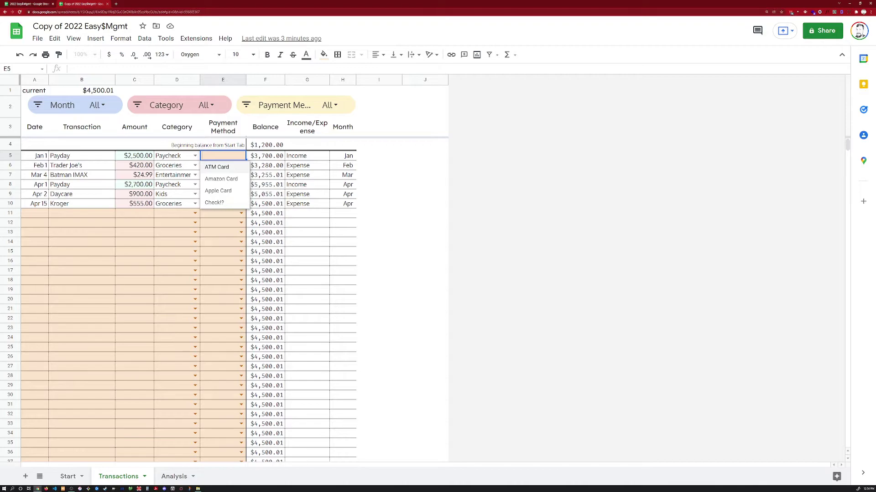
{"action": "left_click", "coordinate": [181, 159]}
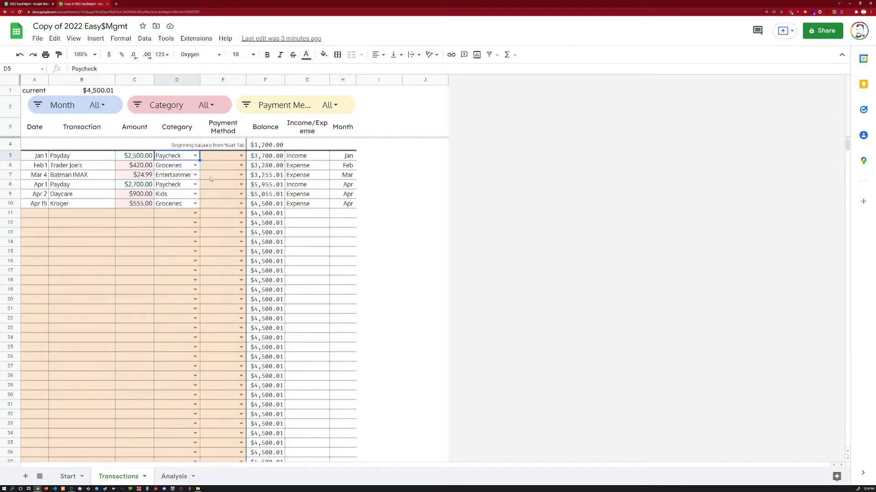
- Set payment methods: Amazon Card, ATM Card, Check!?, Amazon Card, leaving the April payday blank
{"action": "left_click", "coordinate": [231, 166]}
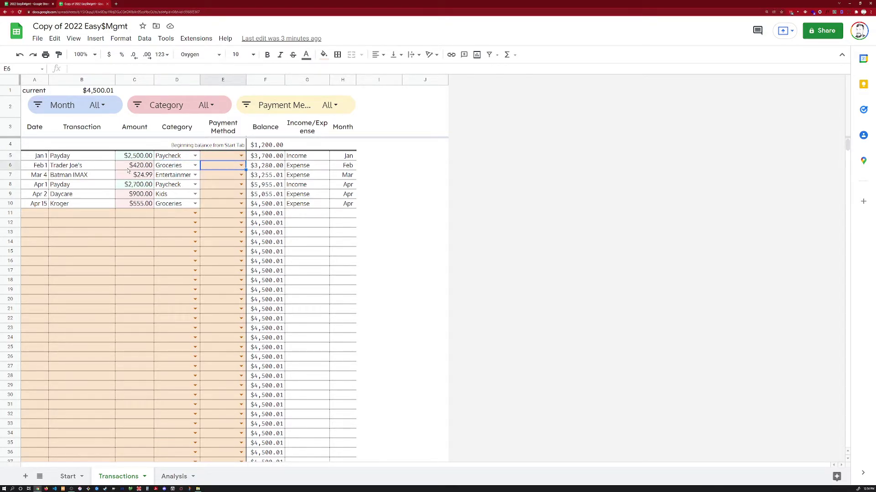
{"action": "type", "text": "Amazon Card"}
{"action": "key", "text": "Return"}
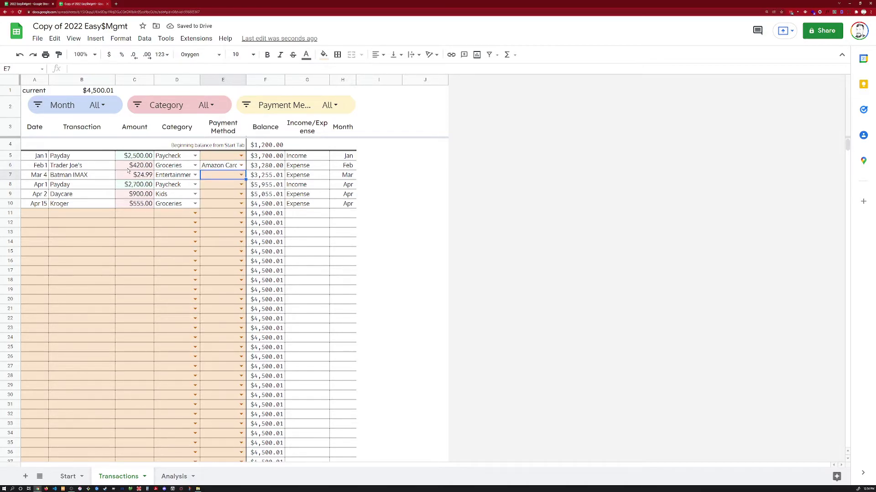
{"action": "type", "text": "ATM Card"}
{"action": "key", "text": "Return"}
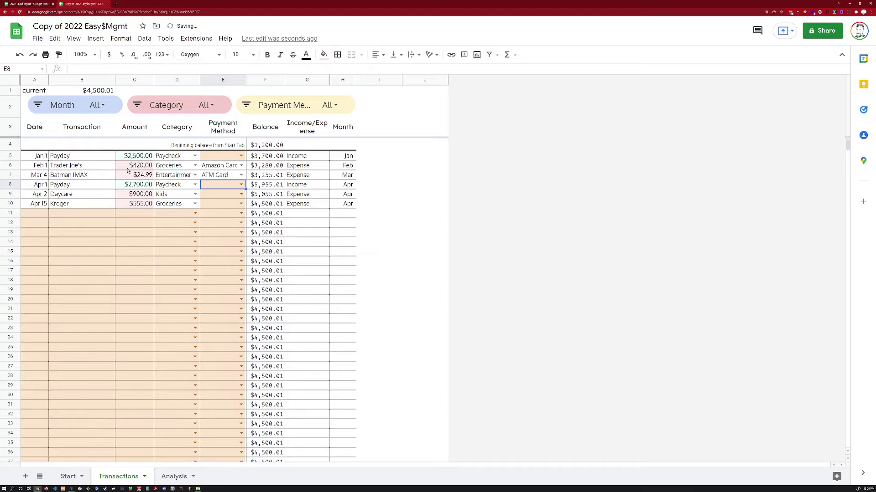
{"action": "key", "text": "Return"}
{"action": "key", "text": "Escape"}
{"action": "key", "text": "Down"}
{"action": "type", "text": "Ch"}
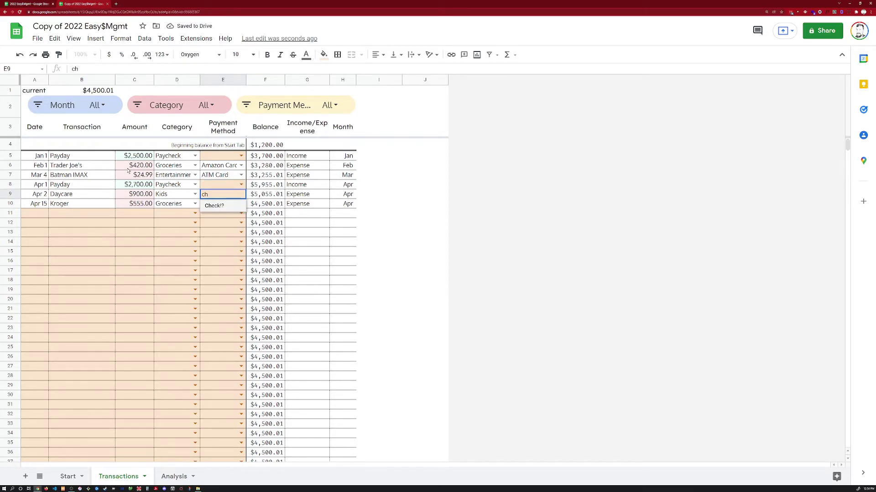
{"action": "key", "text": "Return"}
{"action": "type", "text": "Am"}
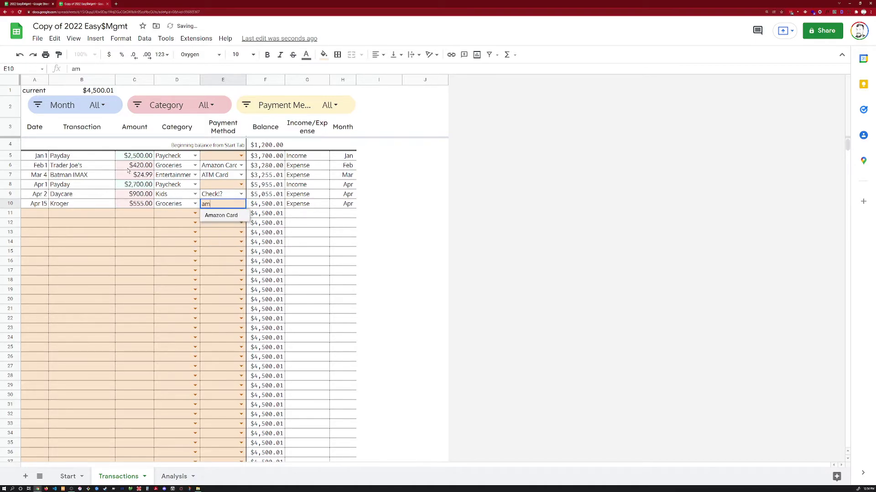
{"action": "key", "text": "Return"}
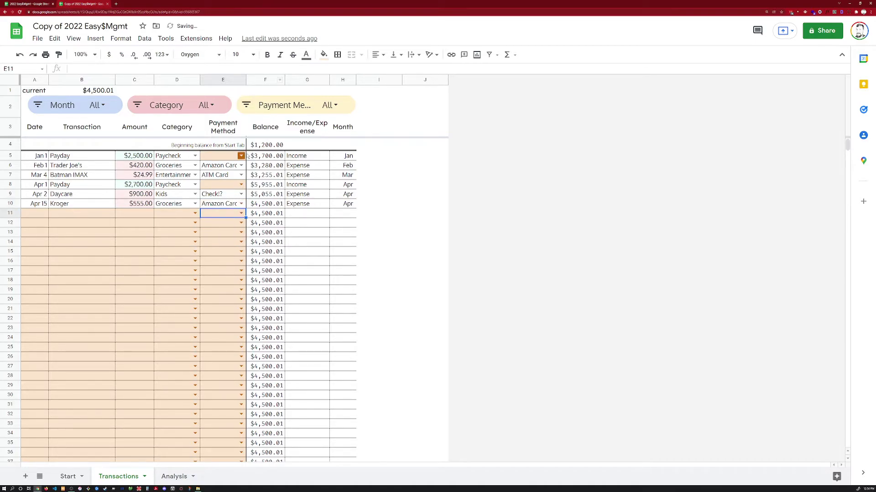
{"action": "left_click", "coordinate": [266, 80]}
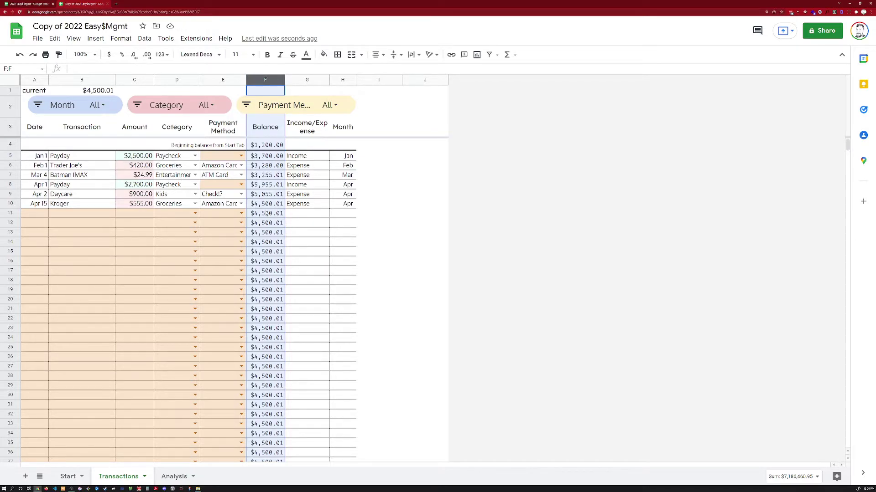
{"action": "left_click", "coordinate": [138, 205]}
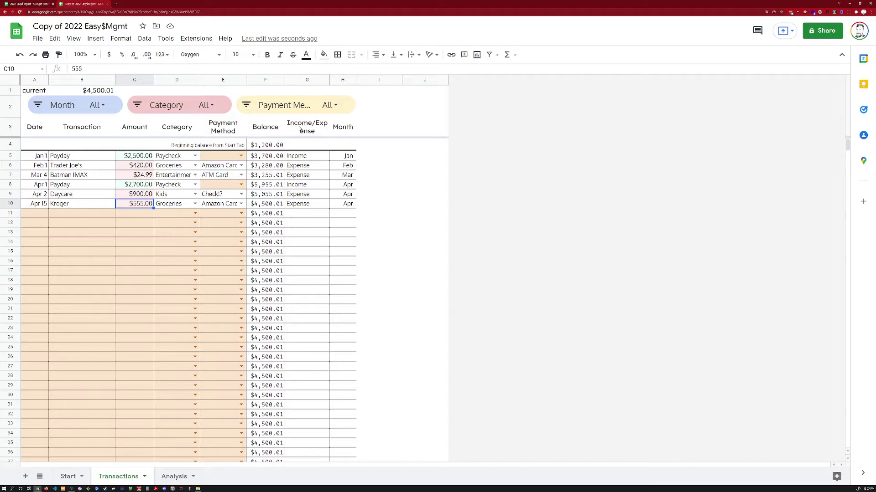
{"action": "left_click", "coordinate": [316, 81]}
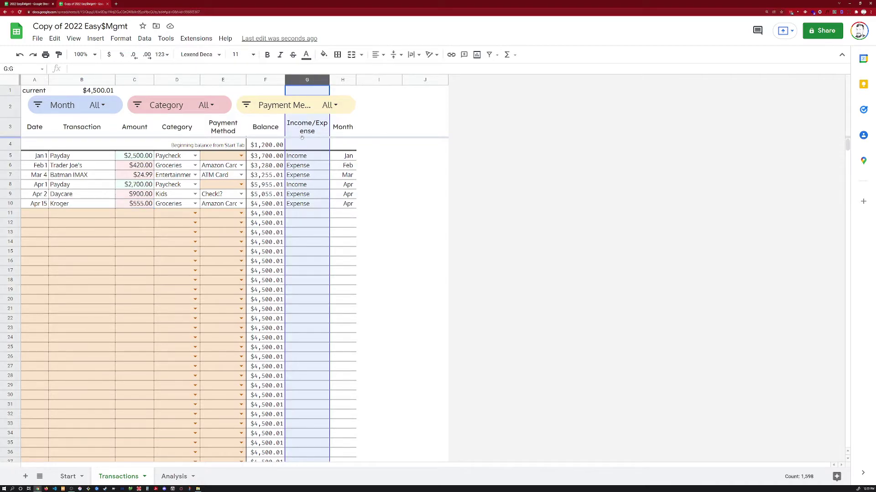
{"action": "left_click_drag", "start_coordinate": [310, 158], "coordinate": [305, 203]}
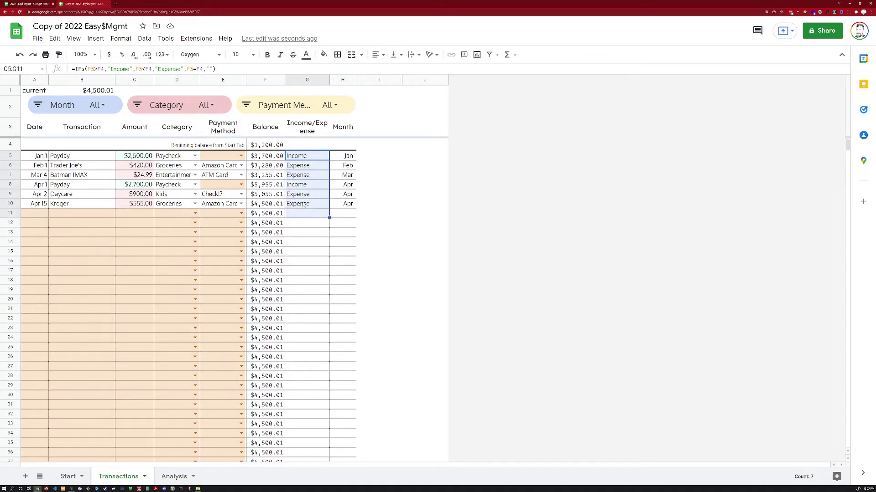
{"action": "left_click", "coordinate": [304, 205]}
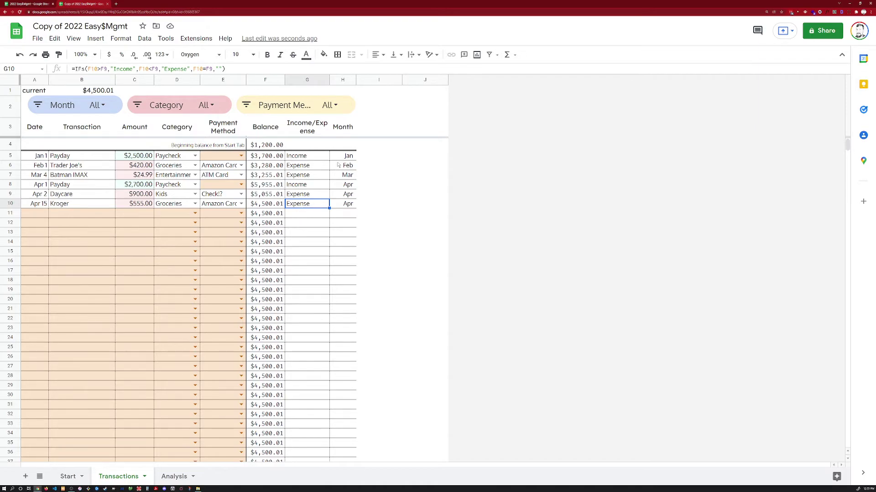
{"action": "left_click_drag", "start_coordinate": [341, 156], "coordinate": [335, 214]}
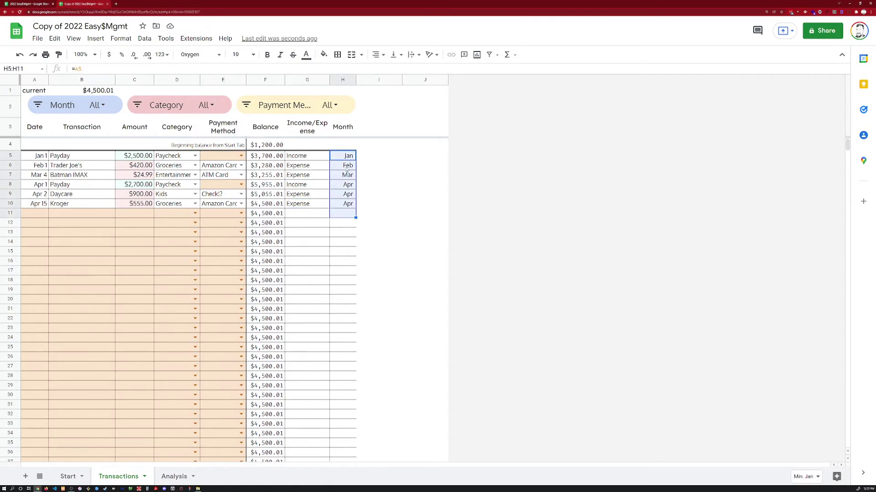
{"action": "left_click_drag", "start_coordinate": [37, 155], "coordinate": [39, 203]}
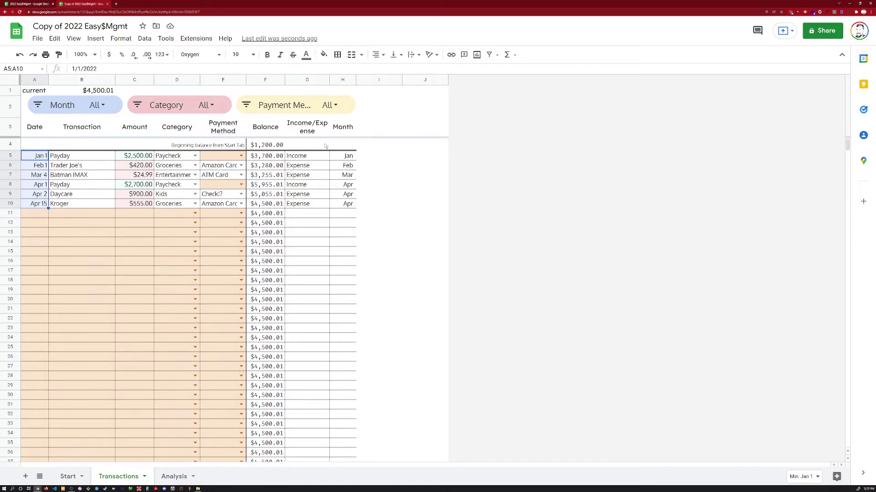
{"action": "left_click_drag", "start_coordinate": [343, 156], "coordinate": [351, 207]}
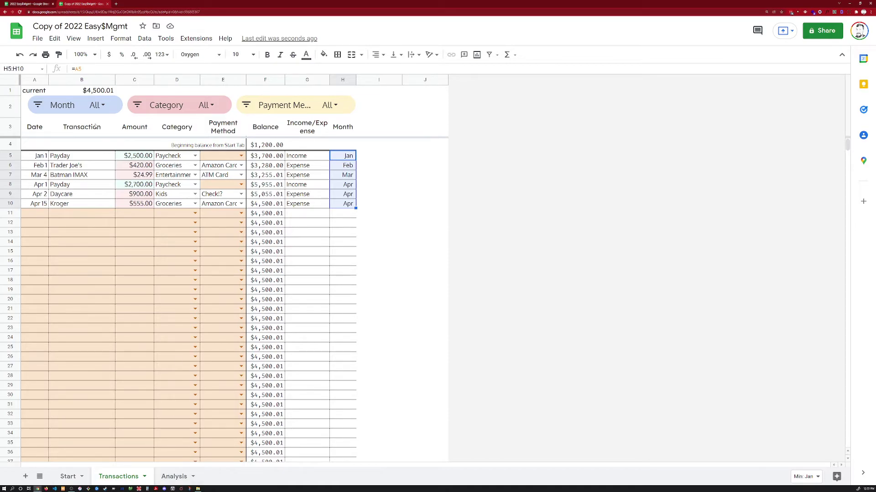
- Filter the Month column to show only January transactions
{"action": "left_click", "coordinate": [96, 105]}
{"action": "left_click", "coordinate": [96, 106]}
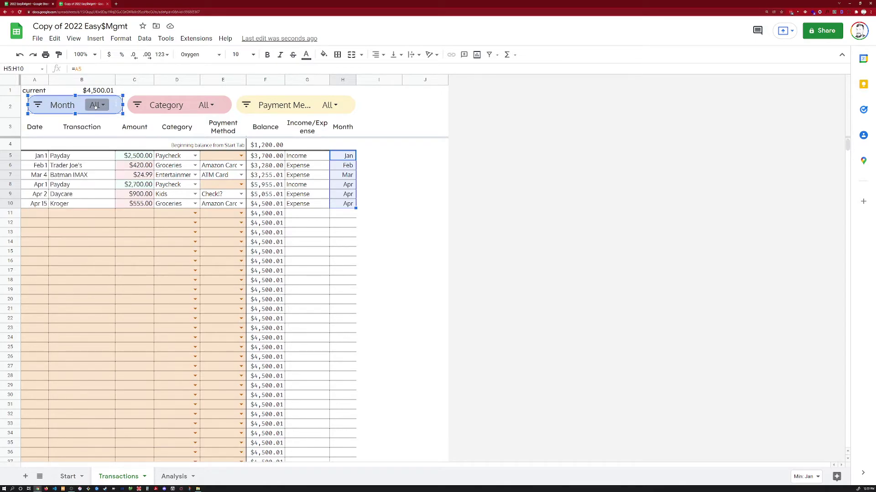
{"action": "left_click", "coordinate": [96, 106]}
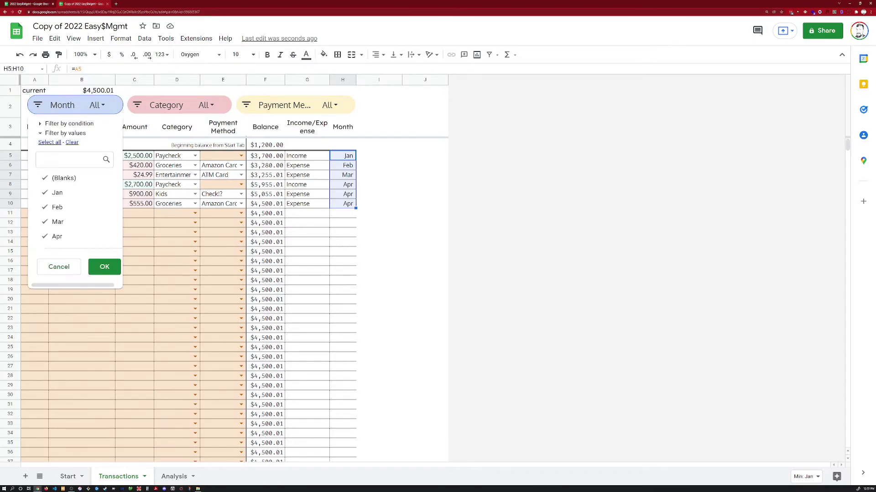
{"action": "left_click", "coordinate": [76, 143]}
{"action": "left_click", "coordinate": [73, 193]}
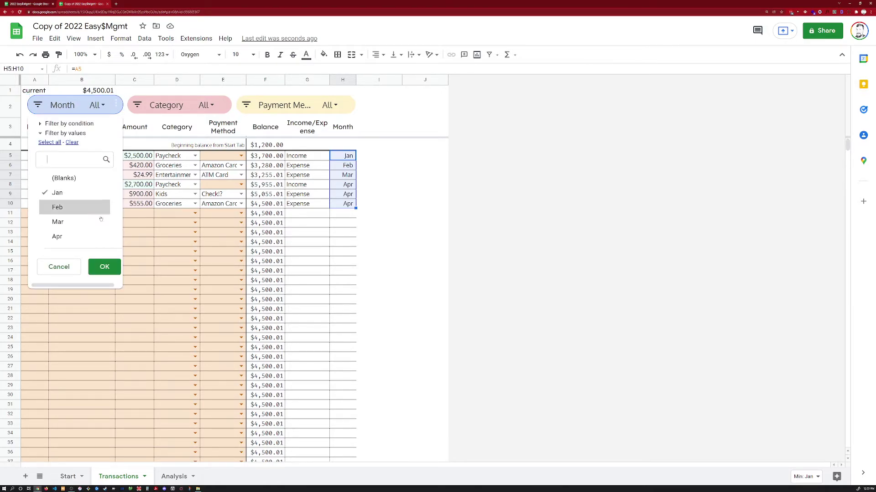
{"action": "left_click", "coordinate": [119, 259]}
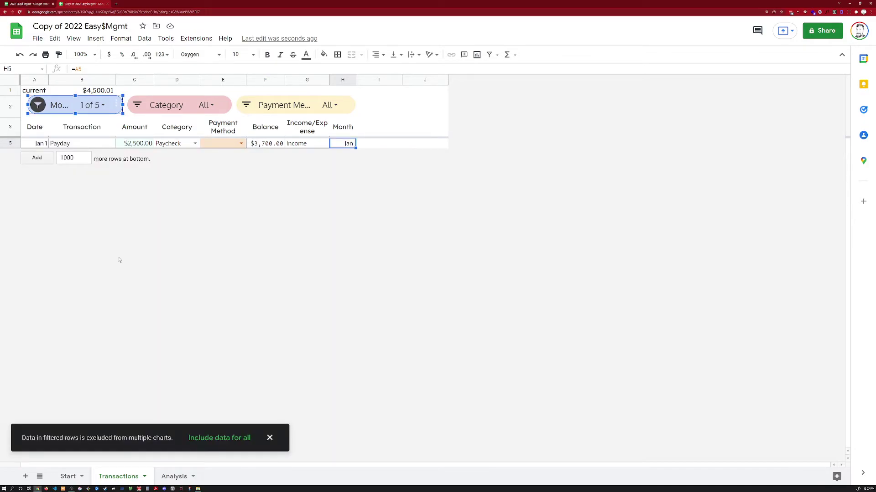
- Reset the Month filter to all months, then select the Category and Payment Method filters
{"action": "left_click", "coordinate": [92, 105]}
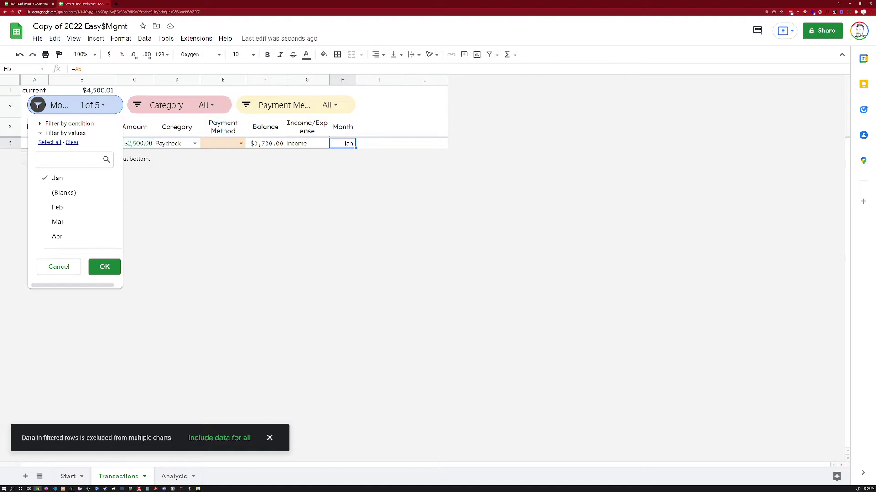
{"action": "left_click", "coordinate": [50, 142]}
{"action": "left_click", "coordinate": [105, 266]}
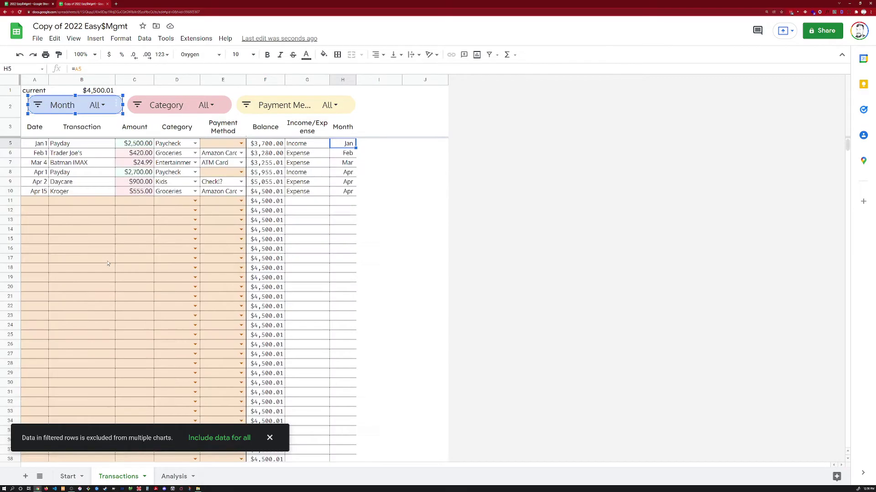
{"action": "left_click", "coordinate": [166, 106]}
{"action": "left_click", "coordinate": [278, 105]}
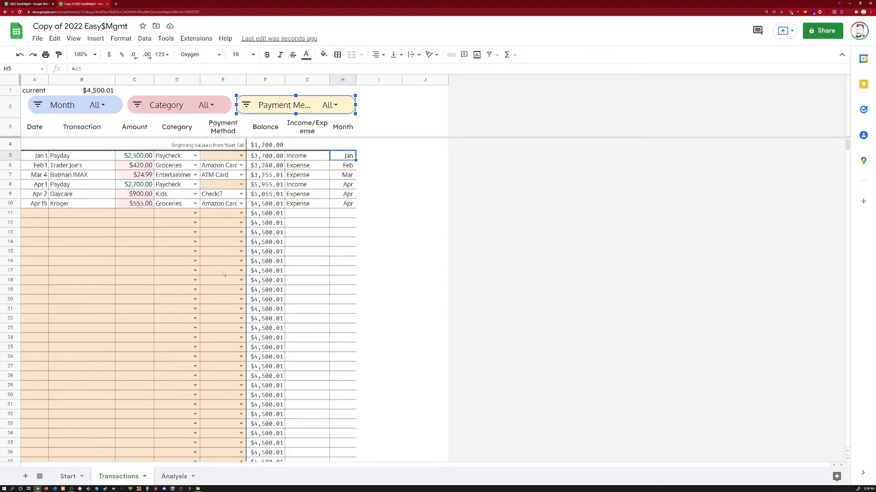
- On the Analysis sheet, set the Month filter to only Jan and Feb
{"action": "left_click", "coordinate": [175, 477]}
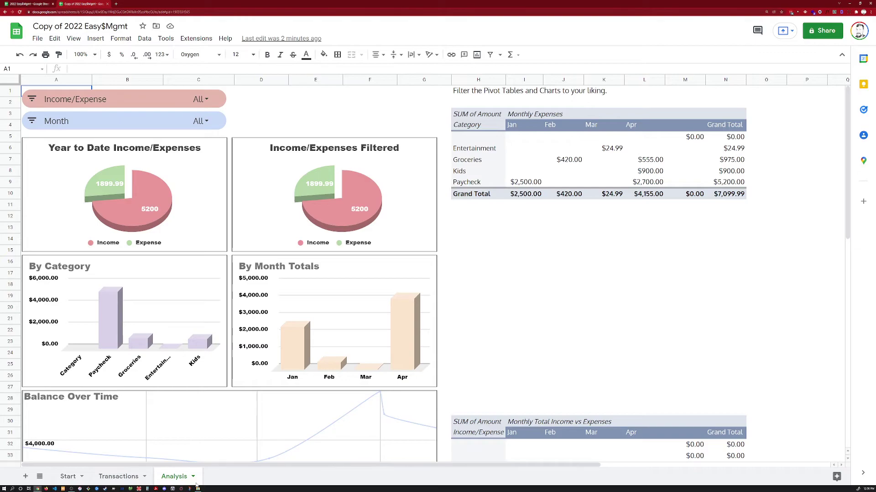
{"action": "left_click", "coordinate": [204, 119]}
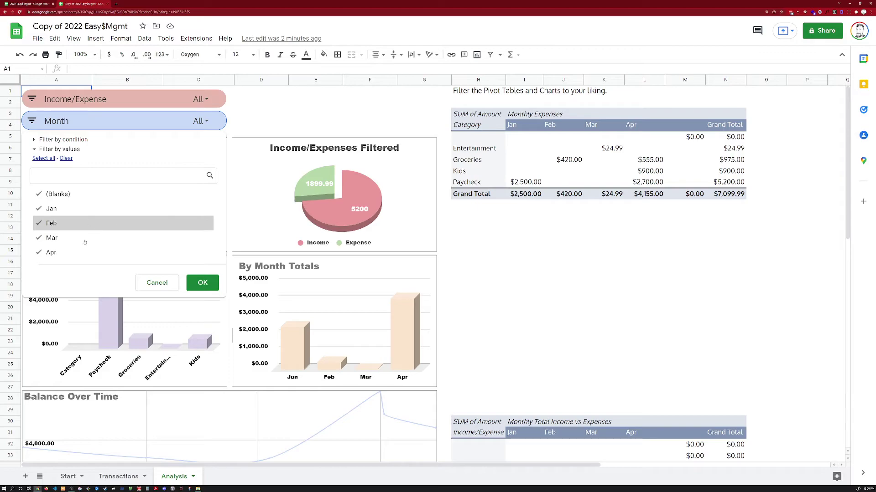
{"action": "left_click", "coordinate": [68, 208]}
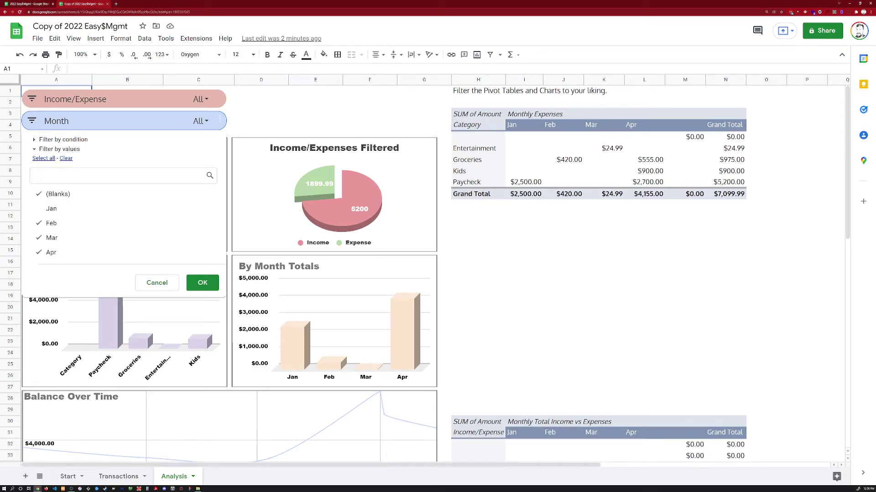
{"action": "left_click", "coordinate": [66, 158]}
{"action": "left_click", "coordinate": [51, 208]}
{"action": "left_click", "coordinate": [51, 223]}
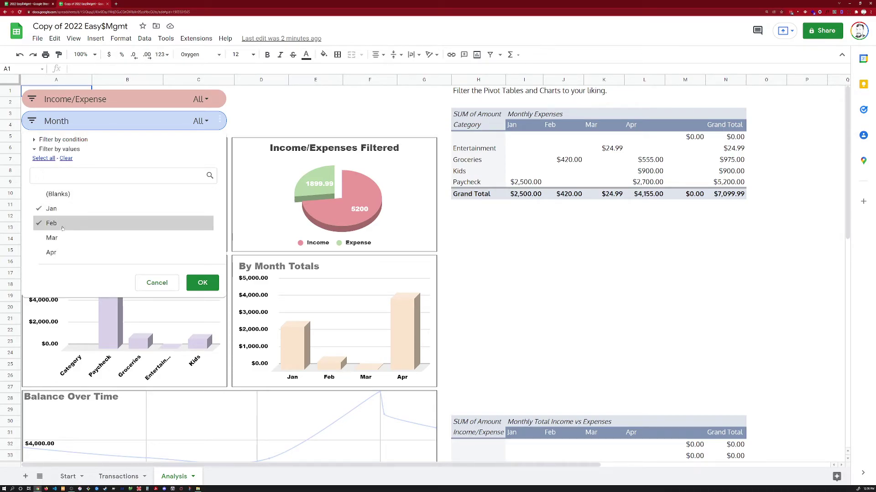
{"action": "left_click", "coordinate": [191, 287]}
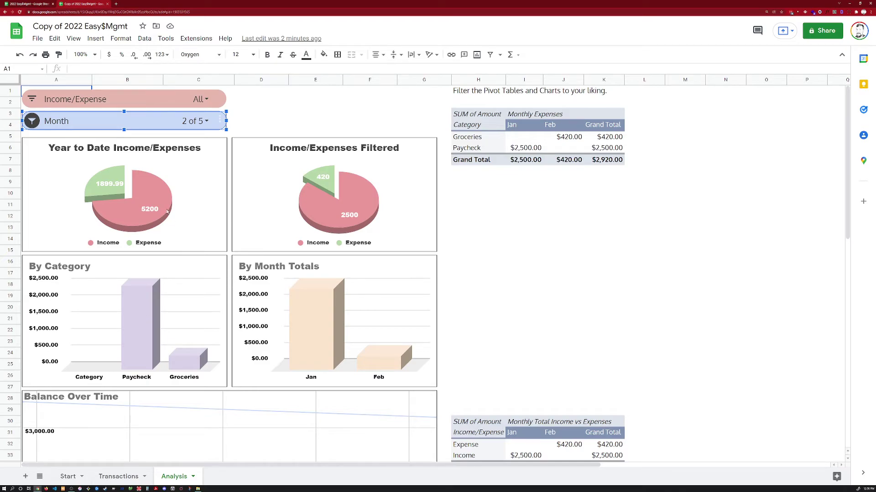
- Select the By Category and By Month Totals charts to review them
{"action": "left_click", "coordinate": [95, 307]}
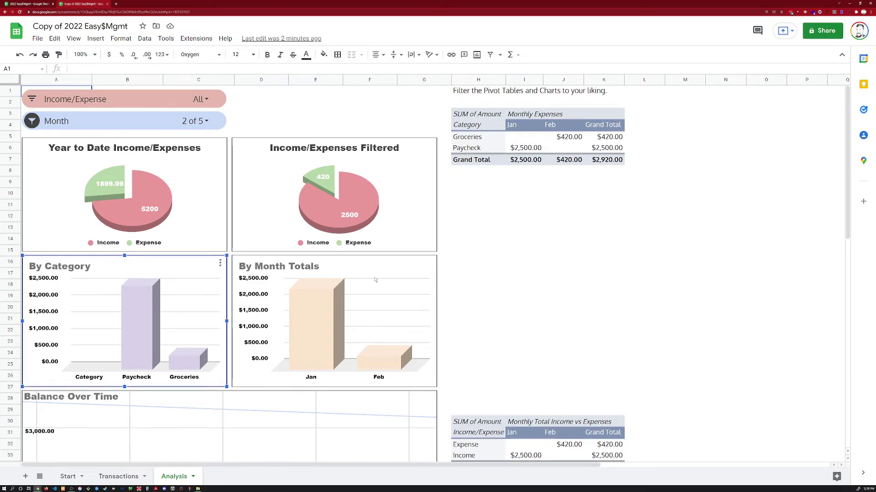
{"action": "left_click", "coordinate": [338, 270]}
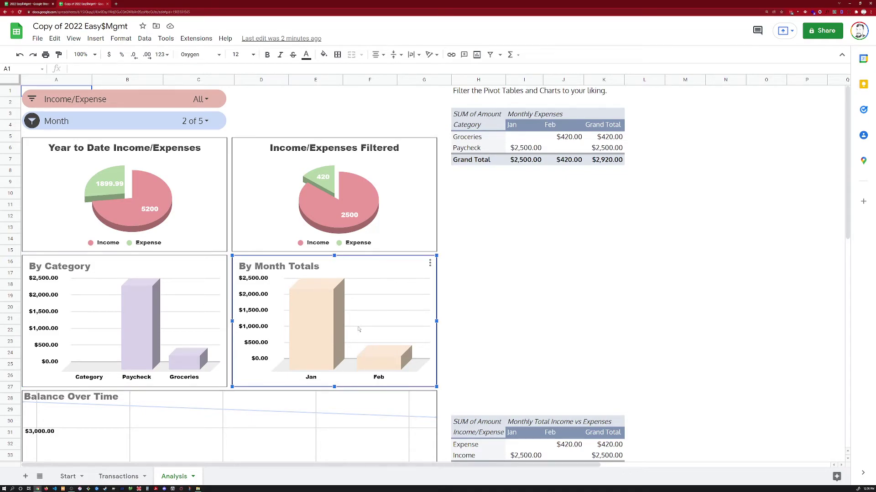
{"action": "mouse_move", "coordinate": [313, 329]}
- Filter the Analysis charts to Expense only and select the Income/Expenses Filtered chart
{"action": "left_click", "coordinate": [196, 101]}
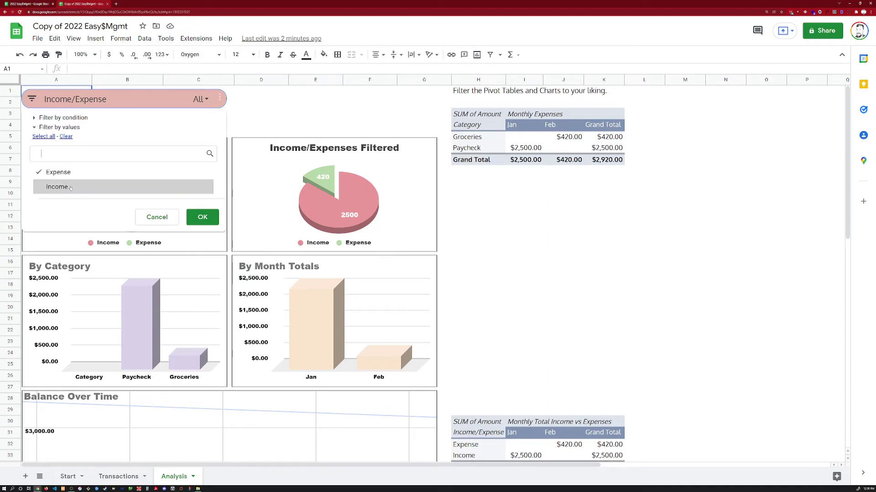
{"action": "left_click", "coordinate": [202, 217]}
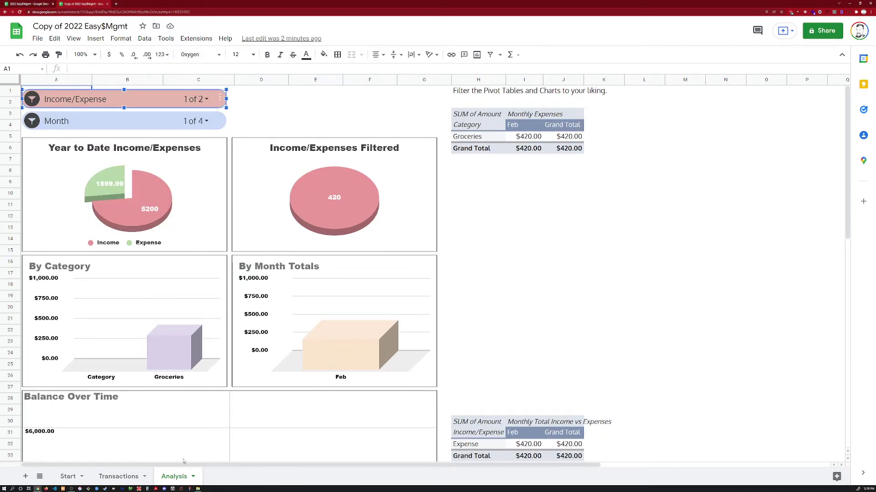
{"action": "left_click", "coordinate": [348, 187]}
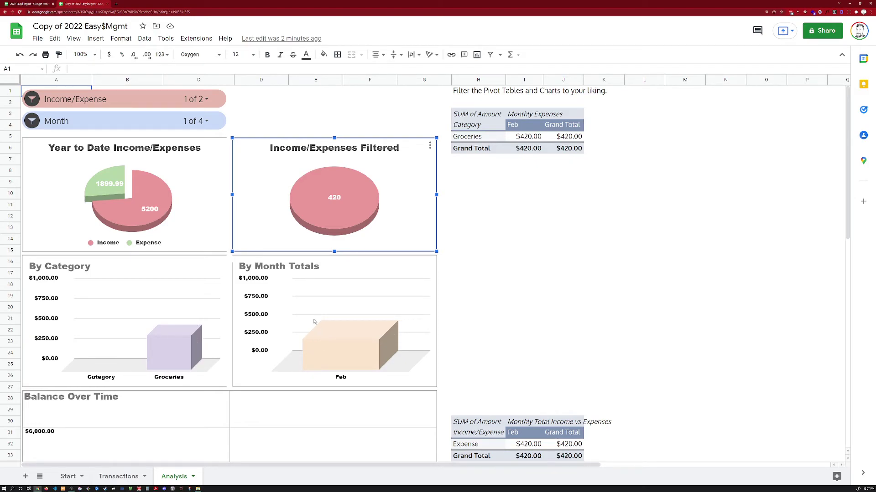
- Re-include Income in the Income/Expense filter and set the Month filter to all months
{"action": "left_click", "coordinate": [185, 104]}
{"action": "left_click", "coordinate": [137, 187]}
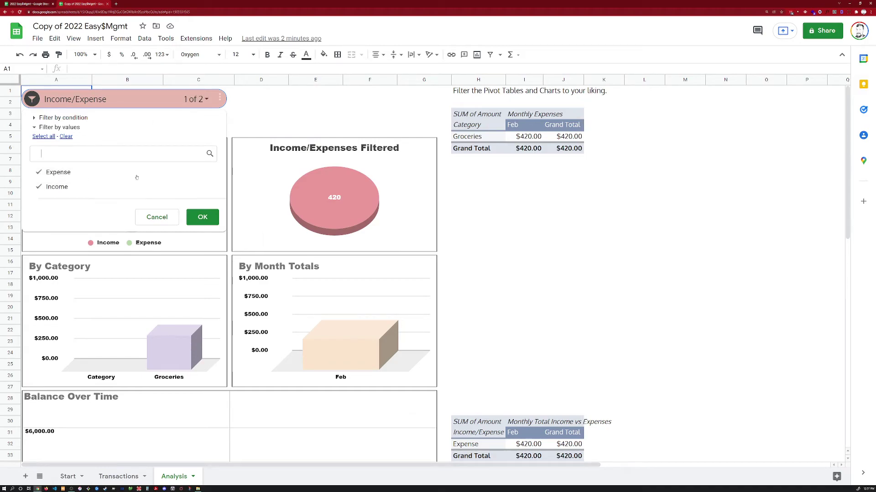
{"action": "left_click", "coordinate": [203, 217]}
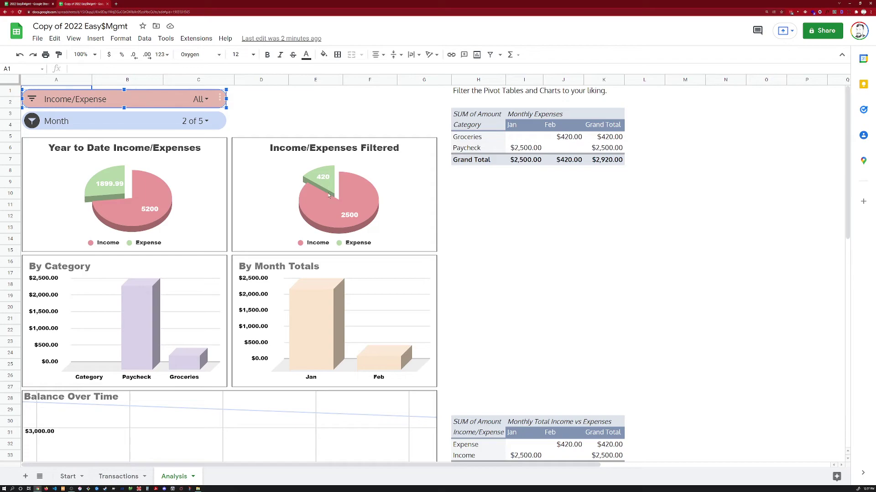
{"action": "left_click", "coordinate": [349, 195]}
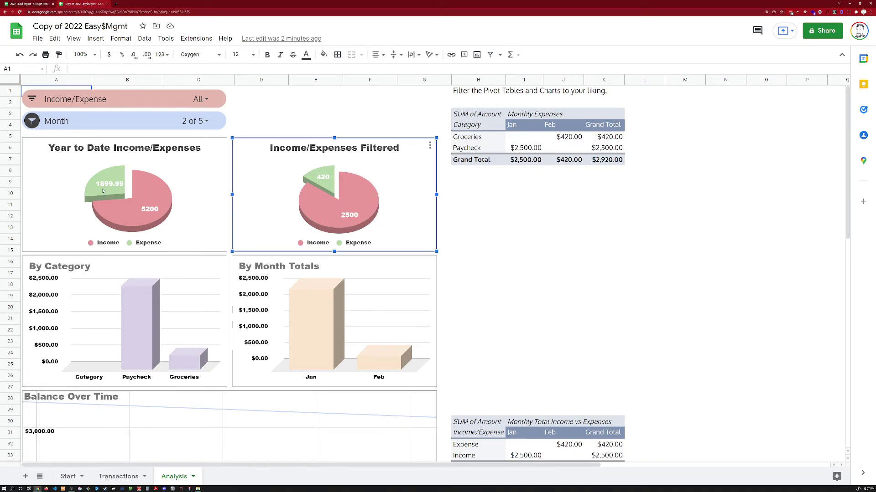
{"action": "left_click", "coordinate": [196, 121]}
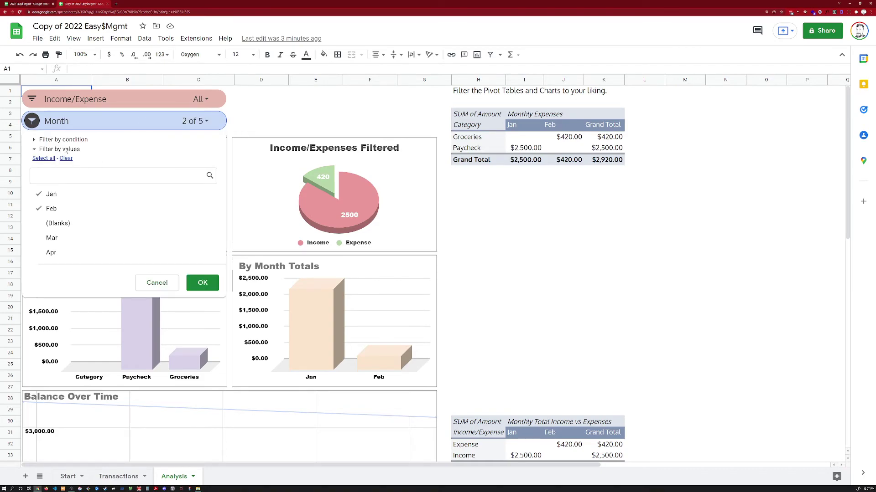
{"action": "left_click", "coordinate": [49, 158]}
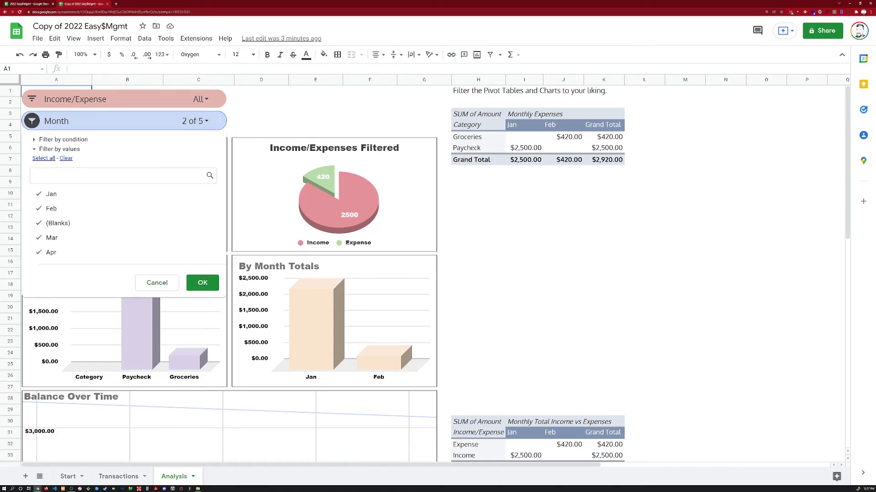
{"action": "left_click", "coordinate": [202, 283]}
- Scroll through the Balance Over Time chart and income-versus-expenses pivot, then go to Transactions
{"action": "scroll", "coordinate": [187, 310], "scroll_direction": "down", "scroll_amount": 4}
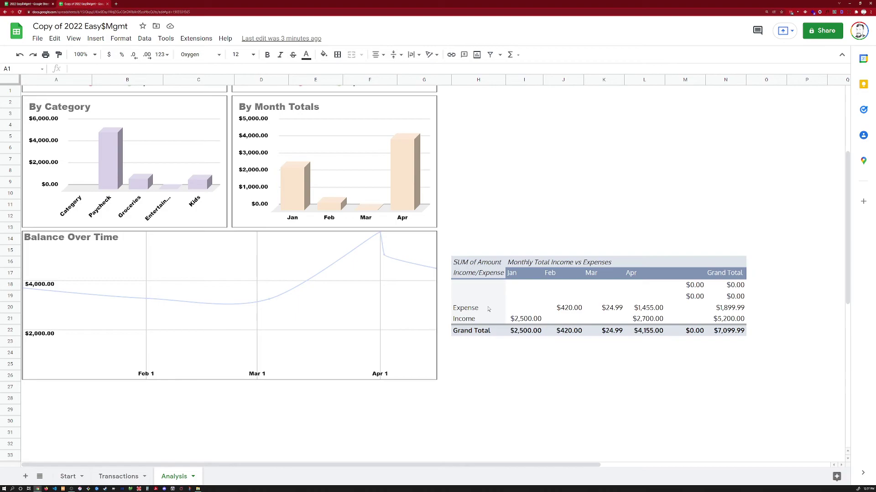
{"action": "scroll", "coordinate": [274, 387], "scroll_direction": "up", "scroll_amount": 4}
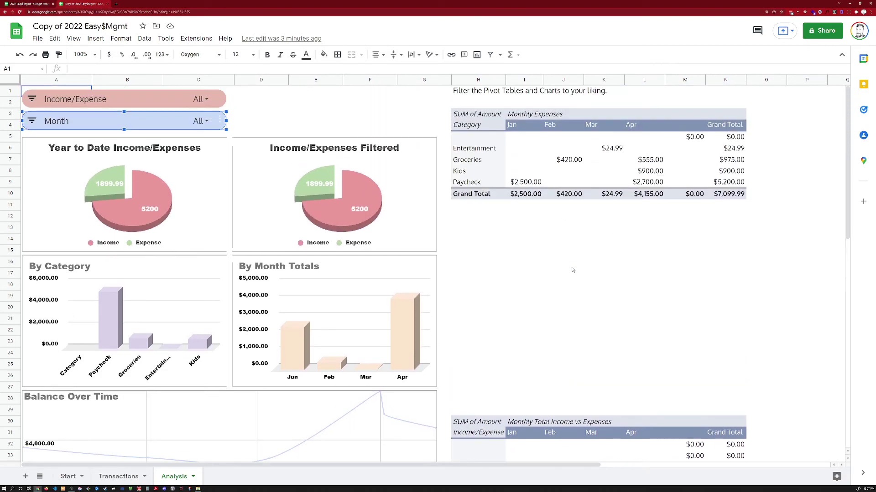
{"action": "left_click", "coordinate": [120, 476]}
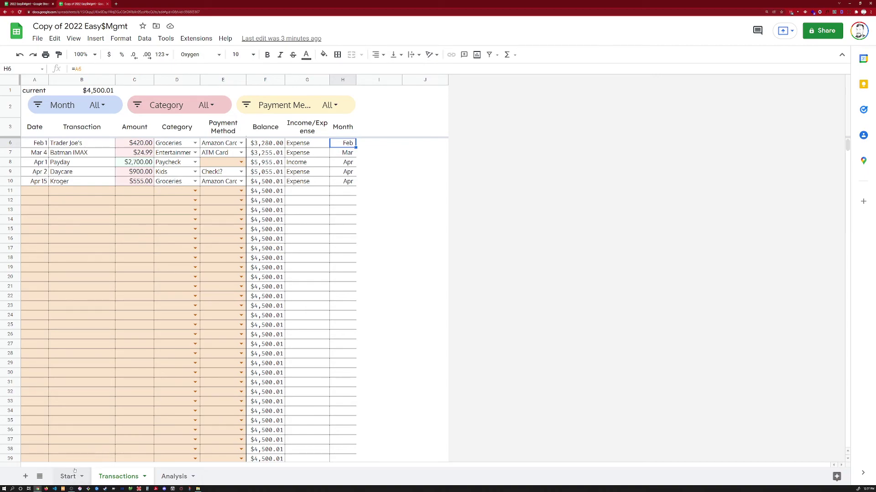
- Switch to the Start sheet and scroll up to its top
{"action": "left_click", "coordinate": [74, 471]}
{"action": "scroll", "coordinate": [128, 320], "scroll_direction": "up", "scroll_amount": 5}
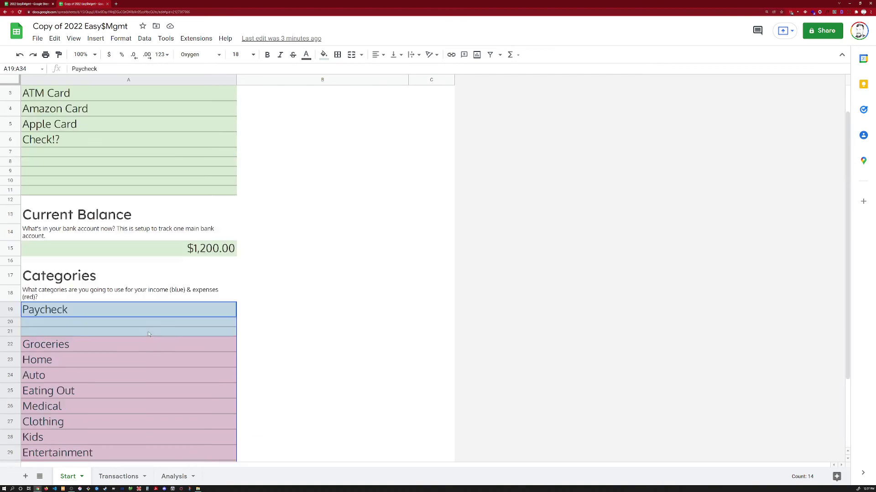